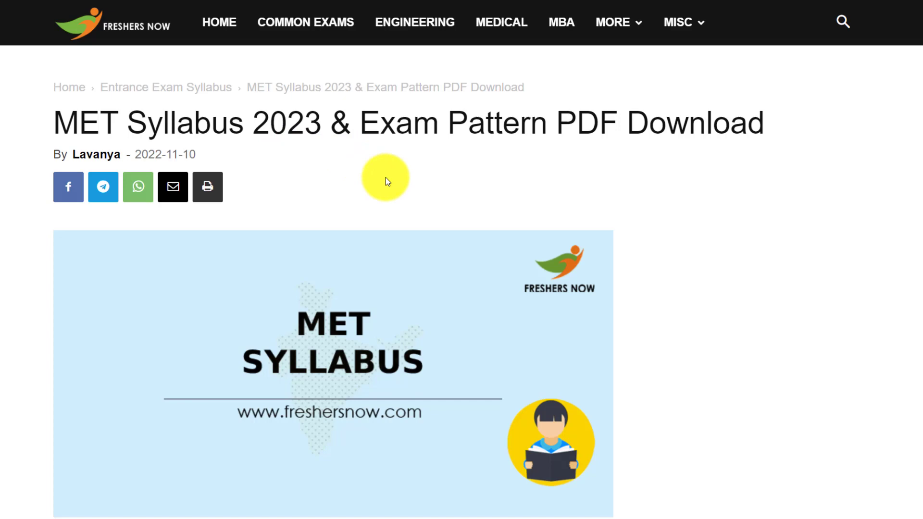
{"action": "scroll", "coordinate": [418, 192], "scroll_direction": "down", "scroll_amount": 5}
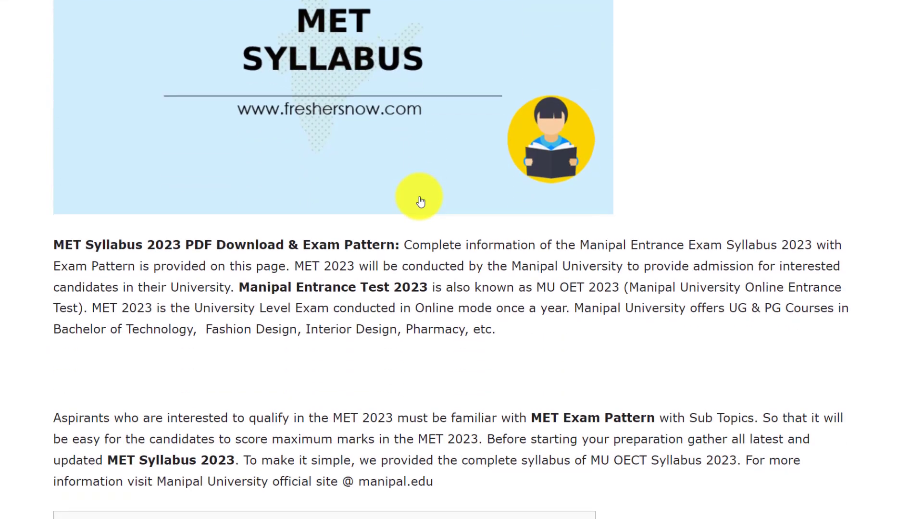
{"action": "scroll", "coordinate": [420, 199], "scroll_direction": "down", "scroll_amount": 3}
{"action": "scroll", "coordinate": [420, 199], "scroll_direction": "down", "scroll_amount": 2}
{"action": "scroll", "coordinate": [420, 199], "scroll_direction": "down", "scroll_amount": 3}
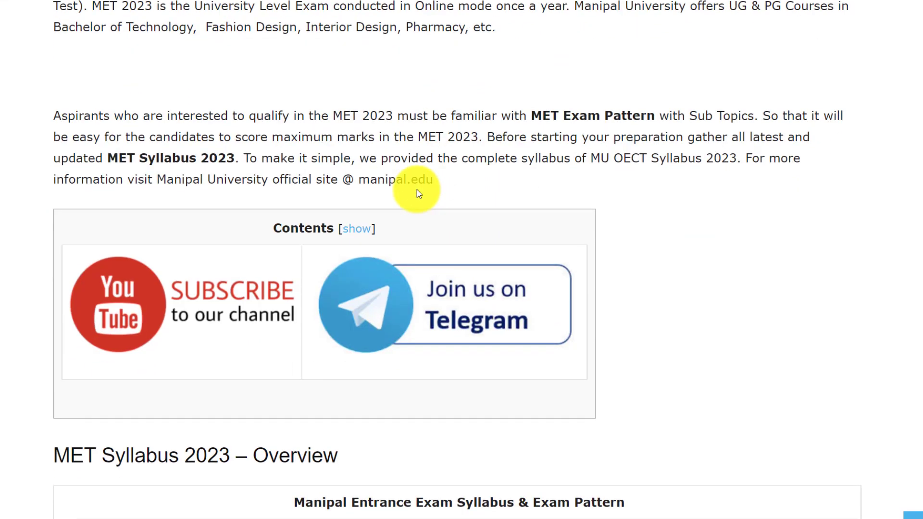
{"action": "scroll", "coordinate": [417, 189], "scroll_direction": "down", "scroll_amount": 2}
{"action": "scroll", "coordinate": [415, 190], "scroll_direction": "down", "scroll_amount": 2}
{"action": "scroll", "coordinate": [415, 190], "scroll_direction": "down", "scroll_amount": 1}
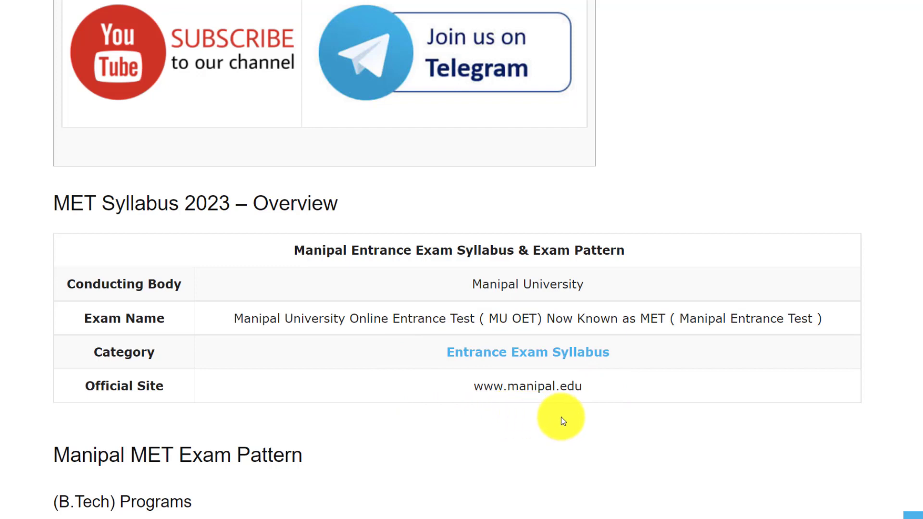
{"action": "scroll", "coordinate": [561, 417], "scroll_direction": "down", "scroll_amount": 2}
{"action": "scroll", "coordinate": [561, 417], "scroll_direction": "down", "scroll_amount": 3}
{"action": "scroll", "coordinate": [517, 373], "scroll_direction": "down", "scroll_amount": 2}
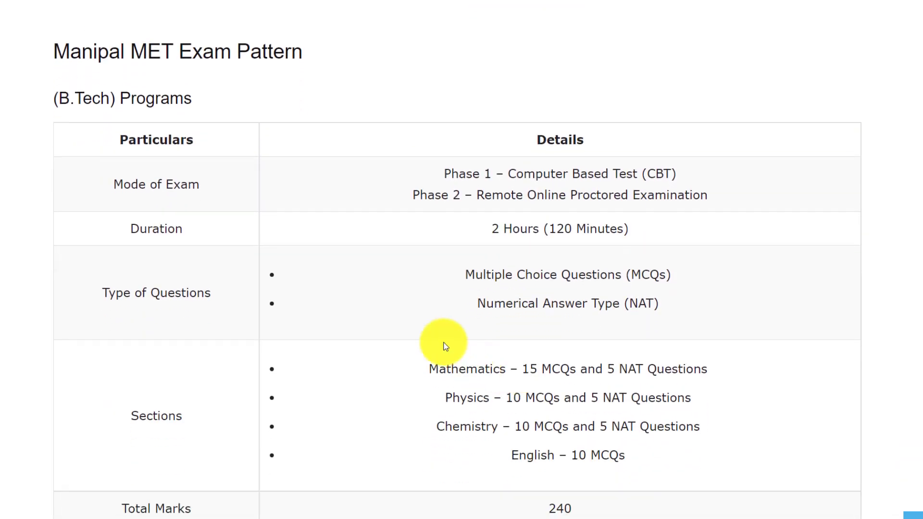
{"action": "scroll", "coordinate": [181, 166], "scroll_direction": "down", "scroll_amount": 1}
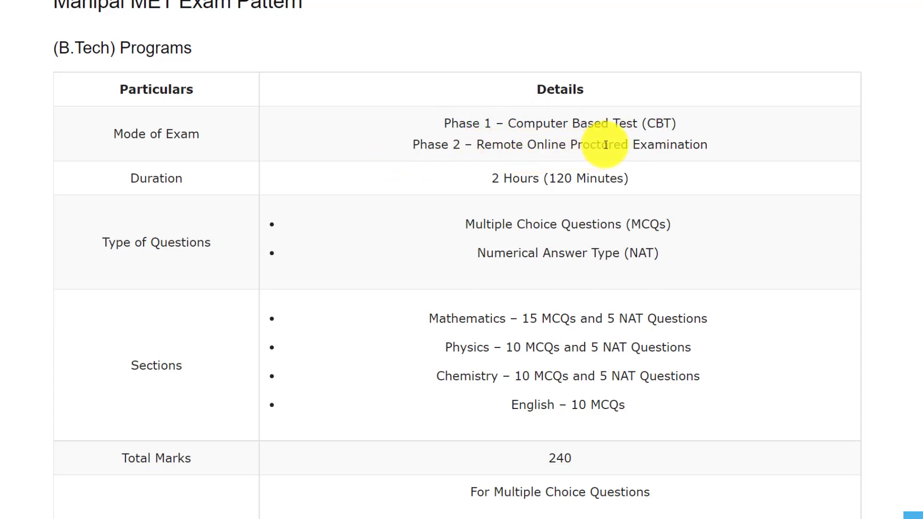
{"action": "scroll", "coordinate": [611, 148], "scroll_direction": "down", "scroll_amount": 2}
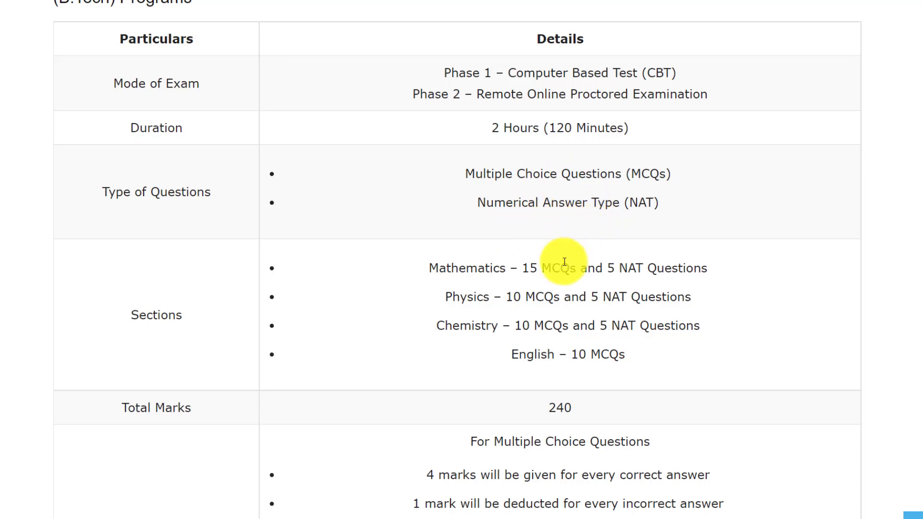
{"action": "scroll", "coordinate": [565, 261], "scroll_direction": "down", "scroll_amount": 1}
{"action": "scroll", "coordinate": [560, 262], "scroll_direction": "down", "scroll_amount": 1}
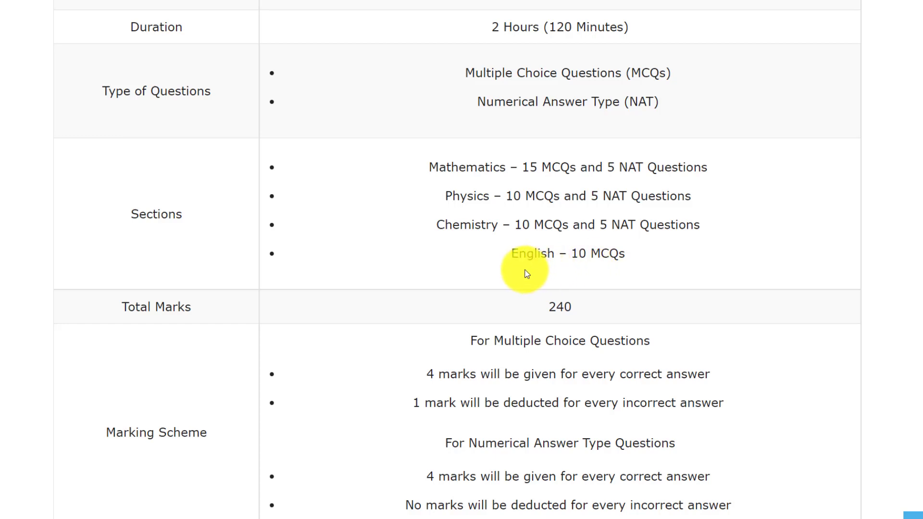
{"action": "scroll", "coordinate": [525, 273], "scroll_direction": "down", "scroll_amount": 2}
{"action": "scroll", "coordinate": [519, 268], "scroll_direction": "down", "scroll_amount": 1}
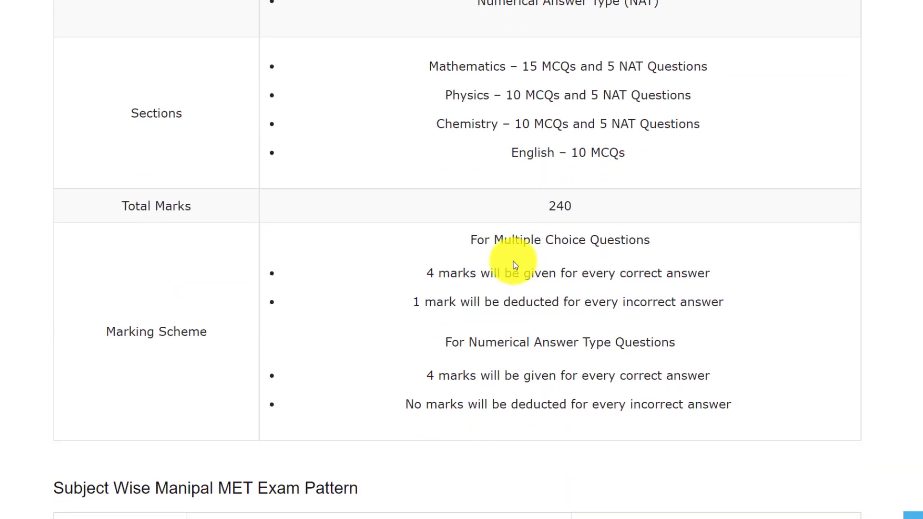
{"action": "scroll", "coordinate": [514, 265], "scroll_direction": "down", "scroll_amount": 1}
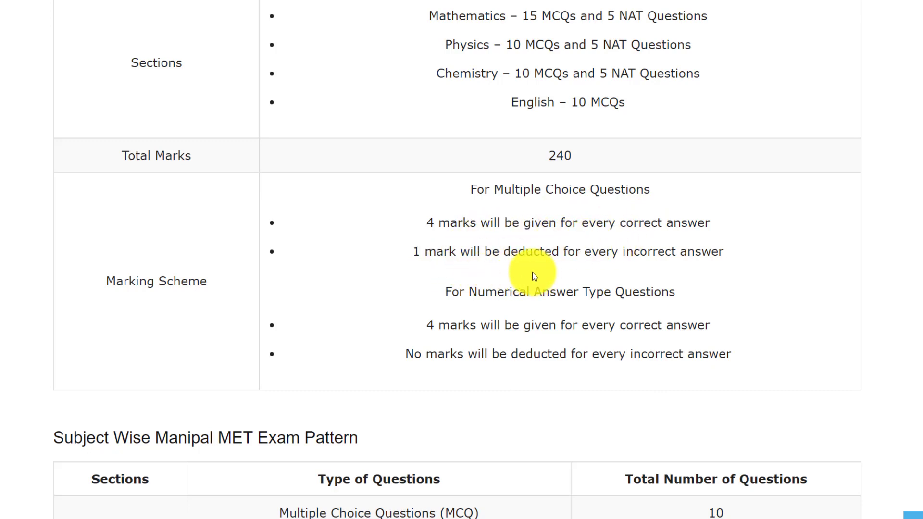
{"action": "scroll", "coordinate": [532, 272], "scroll_direction": "down", "scroll_amount": 1}
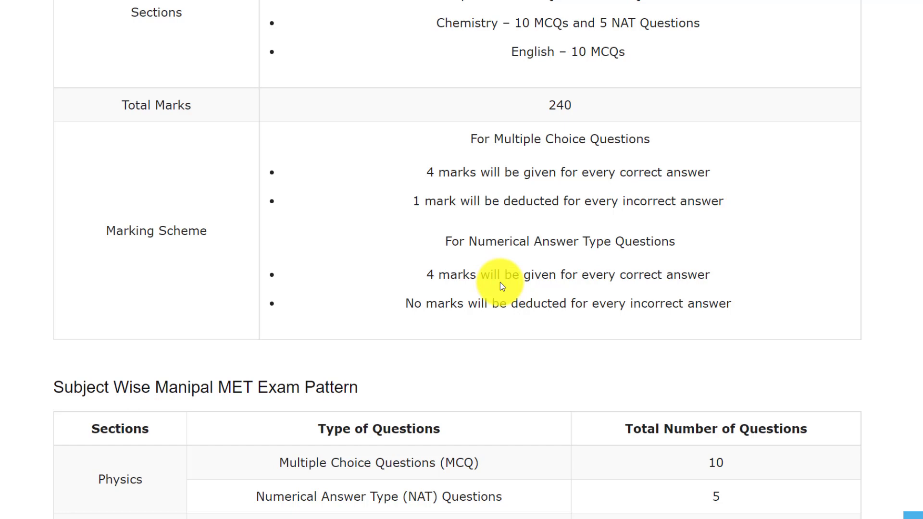
{"action": "scroll", "coordinate": [450, 317], "scroll_direction": "down", "scroll_amount": 2}
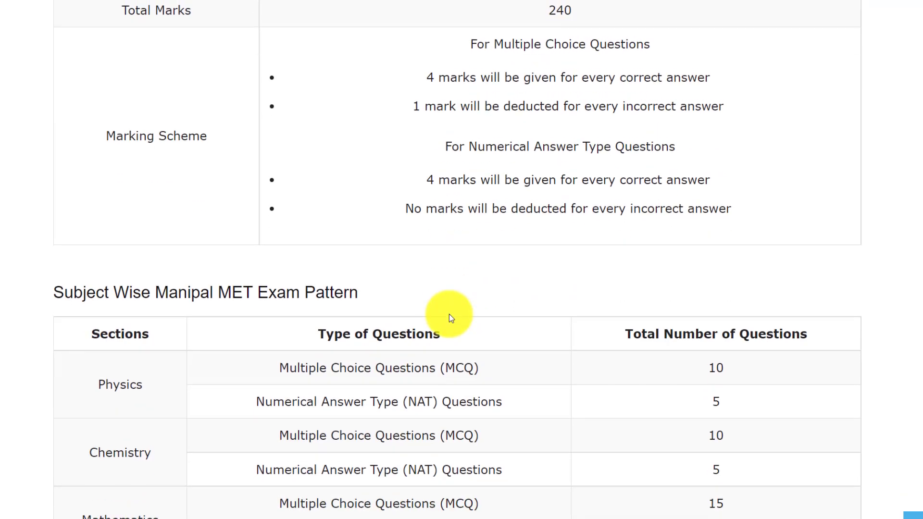
{"action": "scroll", "coordinate": [517, 224], "scroll_direction": "down", "scroll_amount": 1}
{"action": "scroll", "coordinate": [518, 224], "scroll_direction": "down", "scroll_amount": 3}
{"action": "scroll", "coordinate": [517, 224], "scroll_direction": "down", "scroll_amount": 2}
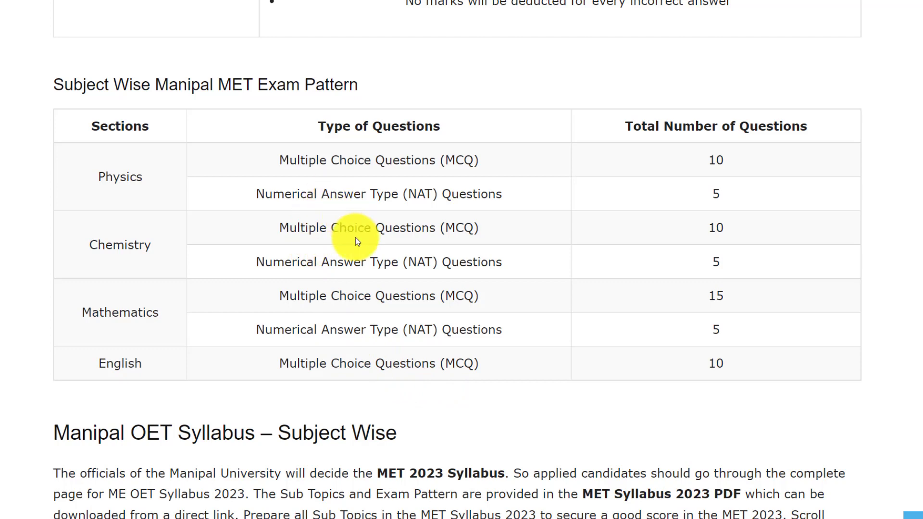
{"action": "scroll", "coordinate": [355, 238], "scroll_direction": "down", "scroll_amount": 2}
{"action": "scroll", "coordinate": [356, 238], "scroll_direction": "down", "scroll_amount": 2}
{"action": "scroll", "coordinate": [355, 237], "scroll_direction": "down", "scroll_amount": 1}
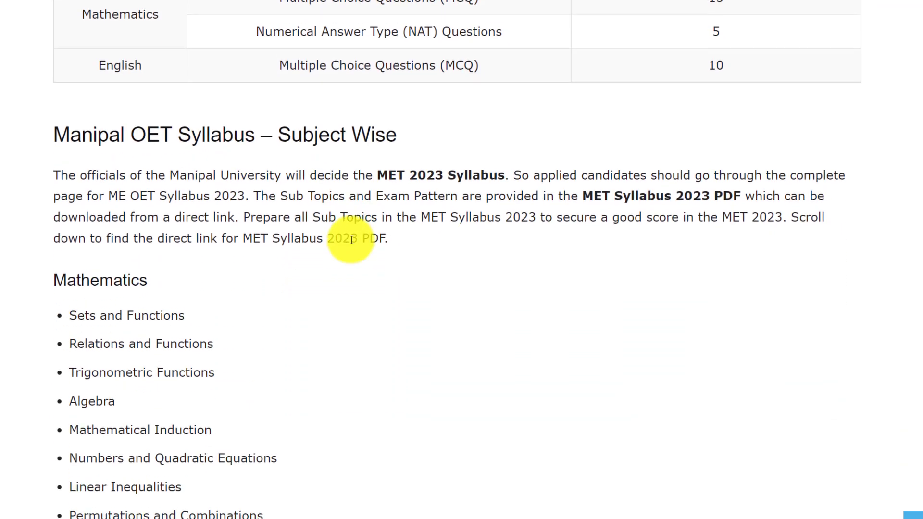
{"action": "scroll", "coordinate": [355, 238], "scroll_direction": "down", "scroll_amount": 1}
{"action": "scroll", "coordinate": [354, 240], "scroll_direction": "down", "scroll_amount": 1}
{"action": "scroll", "coordinate": [351, 241], "scroll_direction": "down", "scroll_amount": 1}
{"action": "scroll", "coordinate": [352, 241], "scroll_direction": "down", "scroll_amount": 1}
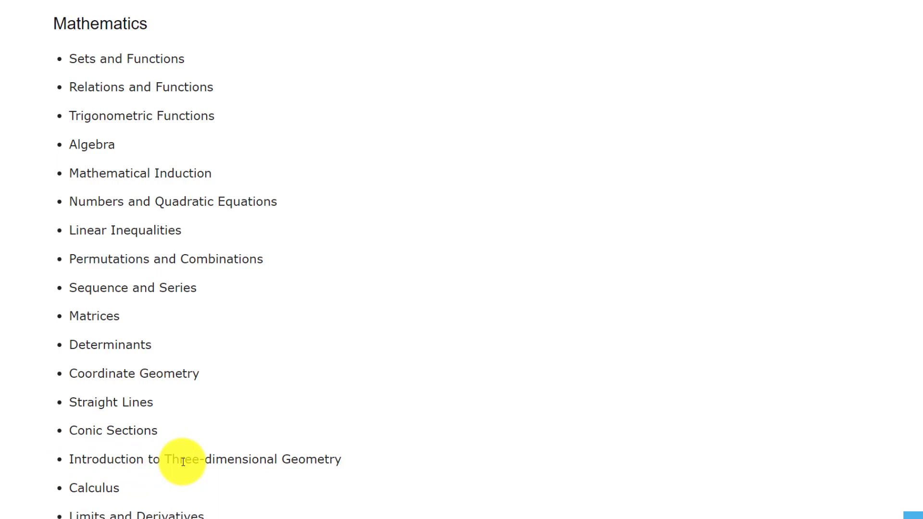
{"action": "scroll", "coordinate": [188, 461], "scroll_direction": "down", "scroll_amount": 4}
{"action": "scroll", "coordinate": [191, 462], "scroll_direction": "down", "scroll_amount": 4}
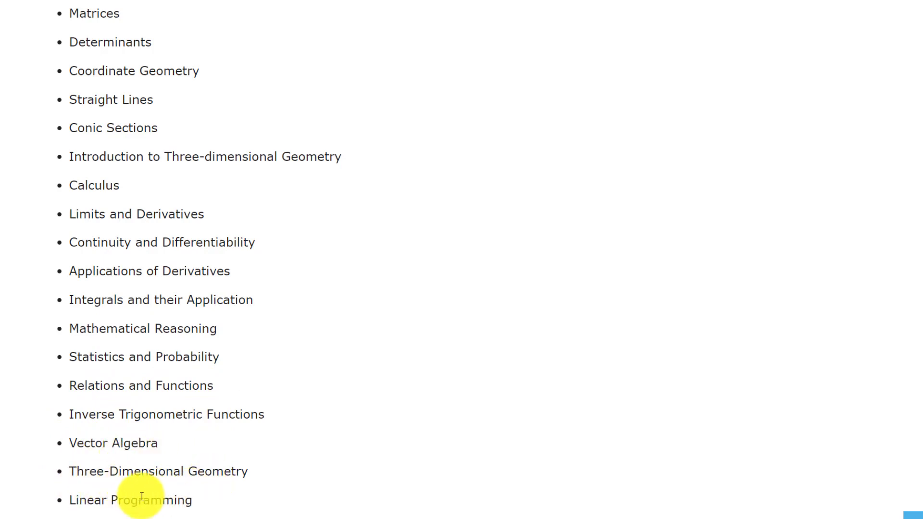
{"action": "scroll", "coordinate": [122, 491], "scroll_direction": "down", "scroll_amount": 3}
{"action": "scroll", "coordinate": [216, 303], "scroll_direction": "down", "scroll_amount": 2}
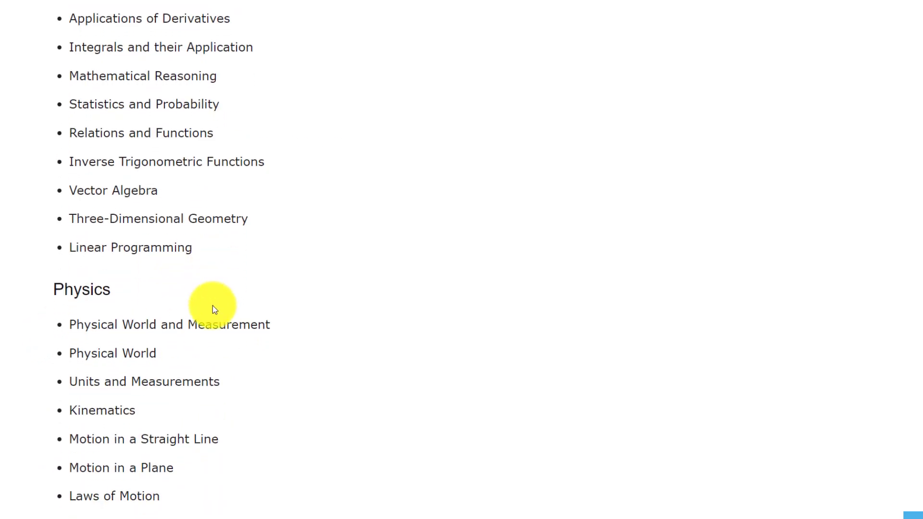
{"action": "scroll", "coordinate": [184, 289], "scroll_direction": "down", "scroll_amount": 2}
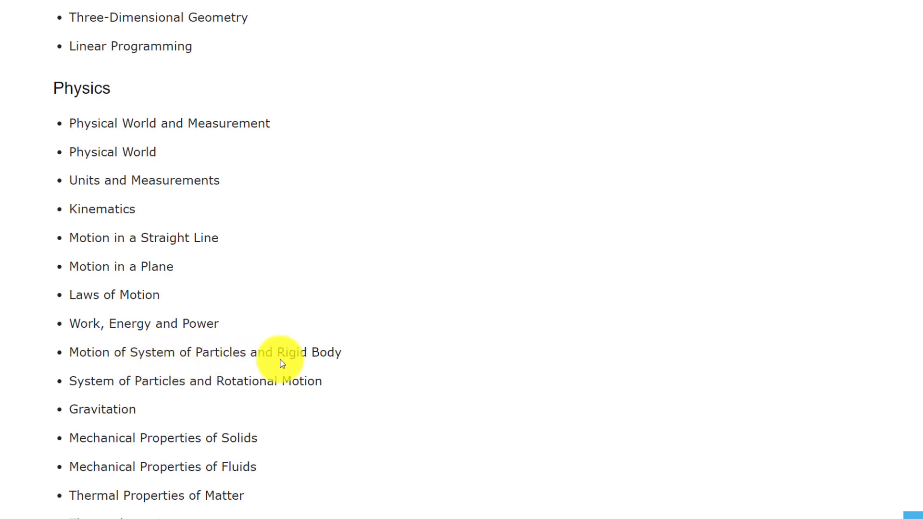
{"action": "scroll", "coordinate": [261, 371], "scroll_direction": "down", "scroll_amount": 3}
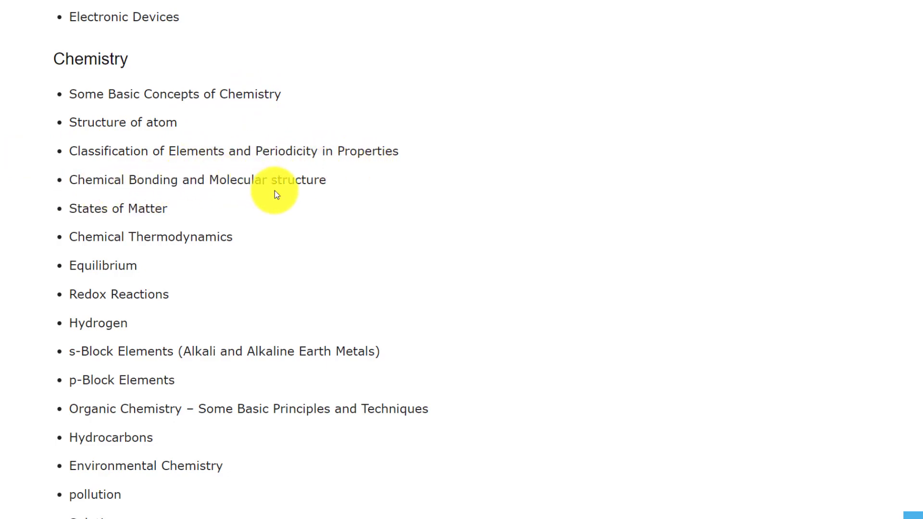
{"action": "scroll", "coordinate": [65, 233], "scroll_direction": "down", "scroll_amount": 1}
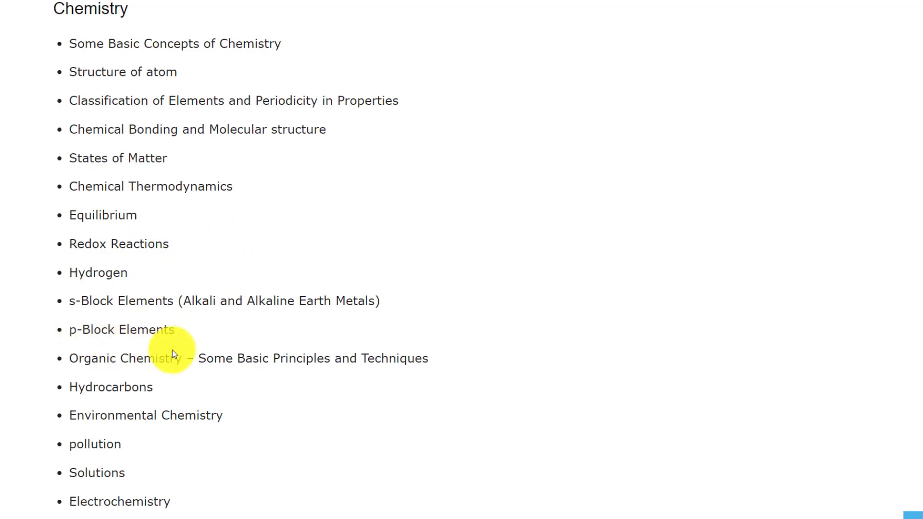
{"action": "scroll", "coordinate": [152, 367], "scroll_direction": "down", "scroll_amount": 1}
{"action": "scroll", "coordinate": [152, 368], "scroll_direction": "down", "scroll_amount": 3}
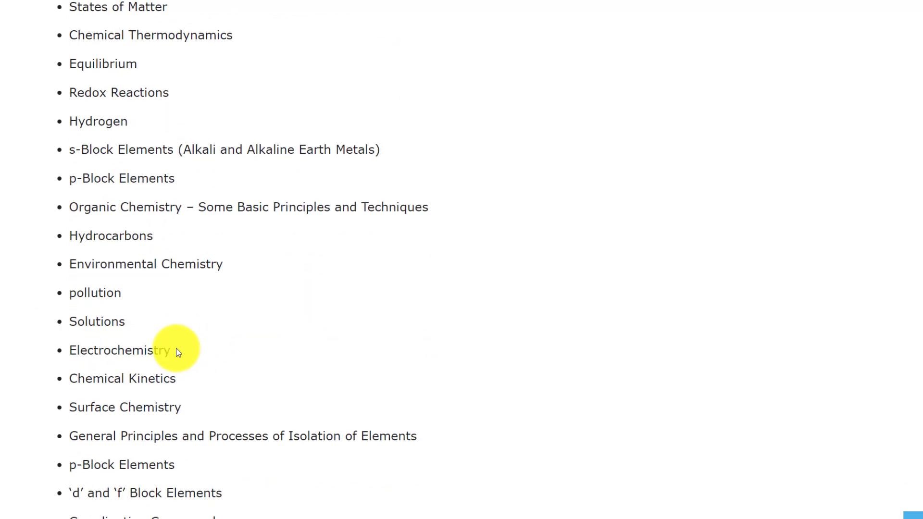
{"action": "scroll", "coordinate": [153, 353], "scroll_direction": "down", "scroll_amount": 1}
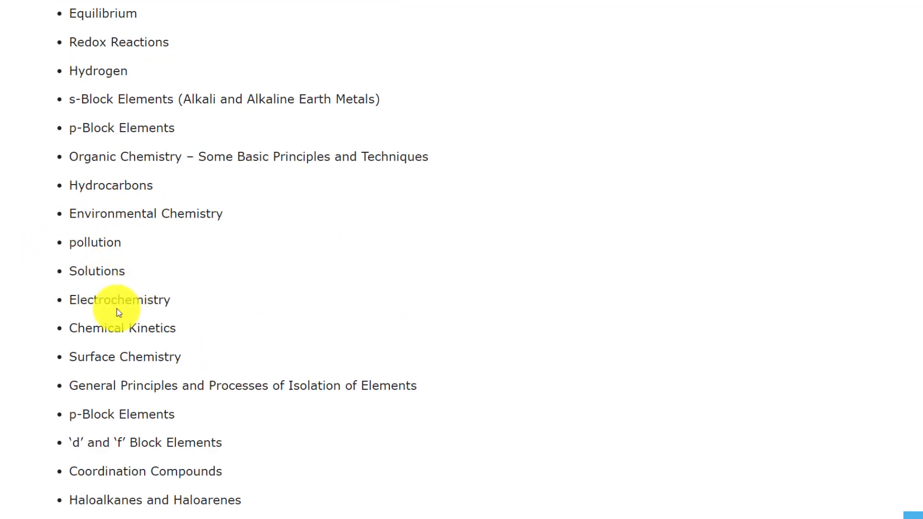
{"action": "scroll", "coordinate": [102, 336], "scroll_direction": "down", "scroll_amount": 2}
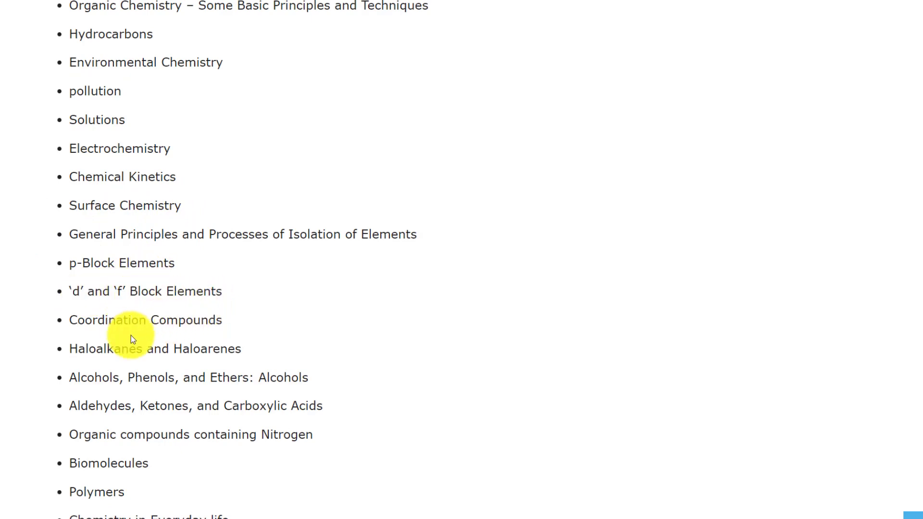
{"action": "scroll", "coordinate": [180, 338], "scroll_direction": "down", "scroll_amount": 2}
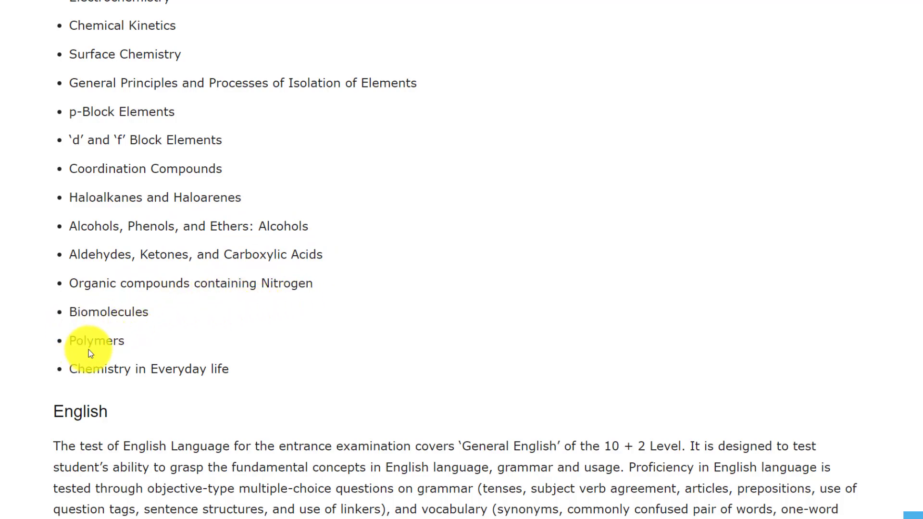
{"action": "scroll", "coordinate": [101, 347], "scroll_direction": "down", "scroll_amount": 3}
{"action": "scroll", "coordinate": [94, 303], "scroll_direction": "down", "scroll_amount": 2}
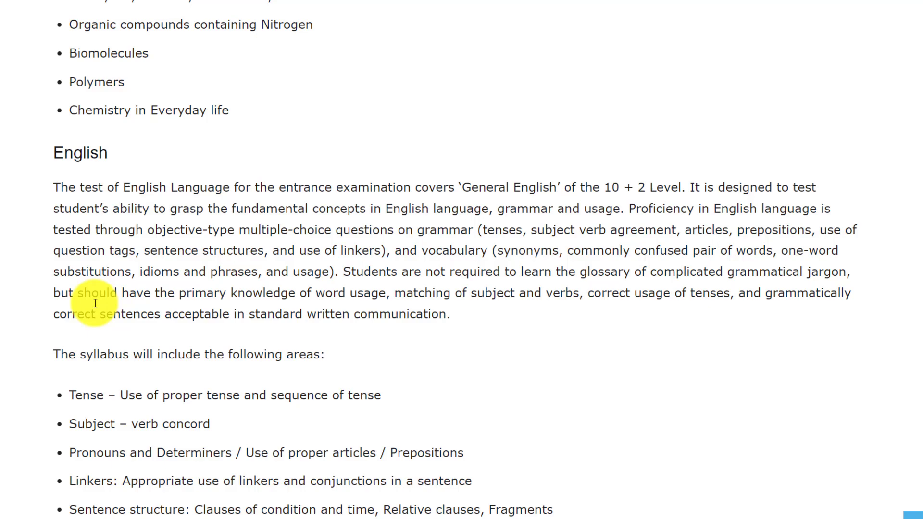
{"action": "scroll", "coordinate": [72, 289], "scroll_direction": "down", "scroll_amount": 1}
{"action": "scroll", "coordinate": [61, 282], "scroll_direction": "down", "scroll_amount": 2}
{"action": "scroll", "coordinate": [137, 285], "scroll_direction": "down", "scroll_amount": 1}
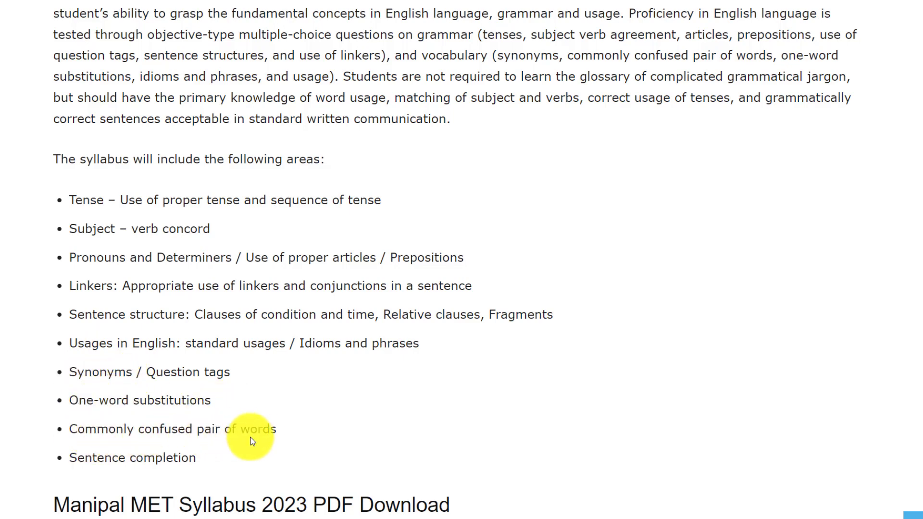
{"action": "scroll", "coordinate": [127, 454], "scroll_direction": "down", "scroll_amount": 2}
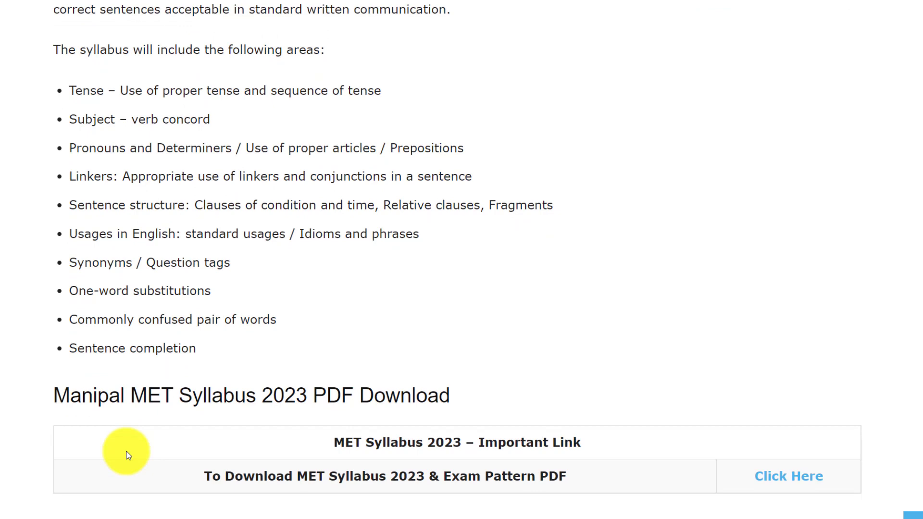
{"action": "scroll", "coordinate": [126, 454], "scroll_direction": "down", "scroll_amount": 1}
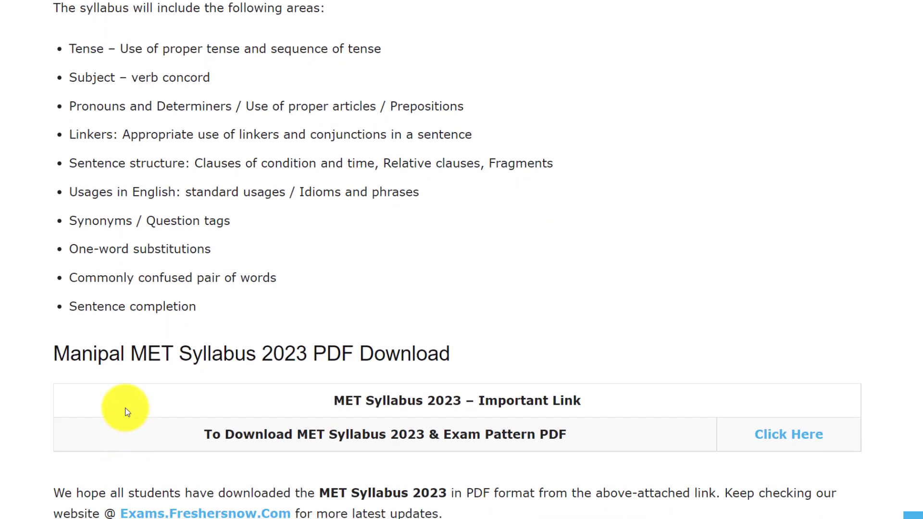